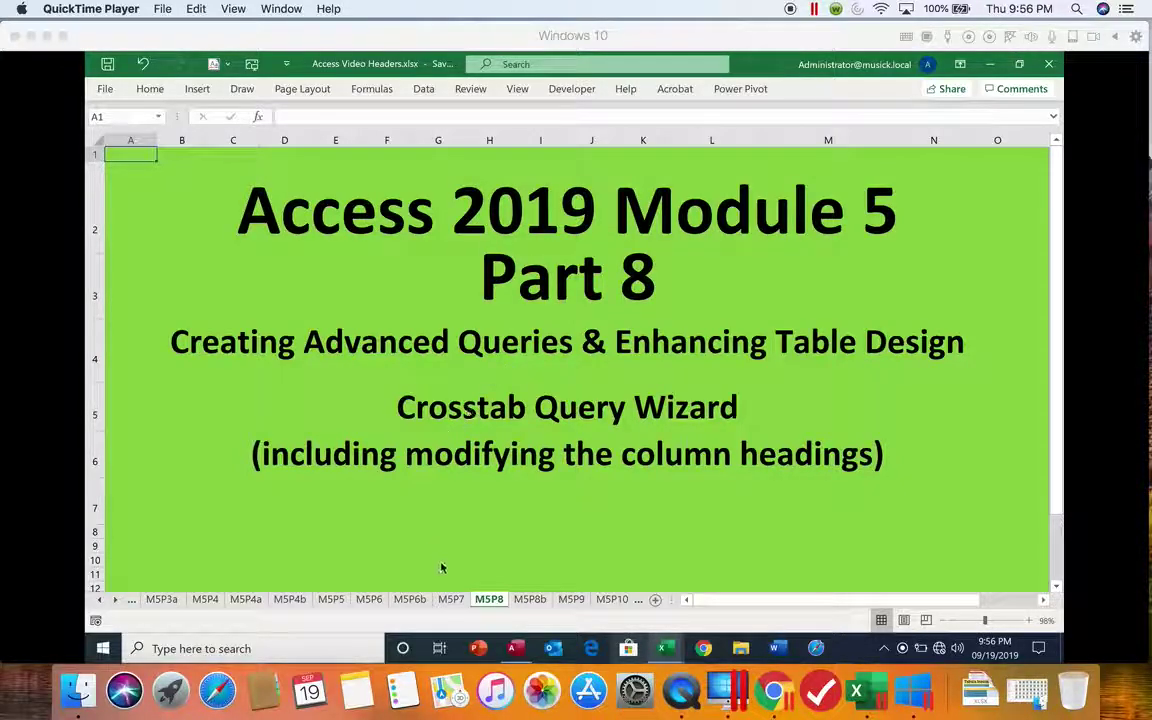
Step: Show the M5P8b mock-up with City rows against Total Invoice Amt, Paid and Unpaid columns
click(530, 599)
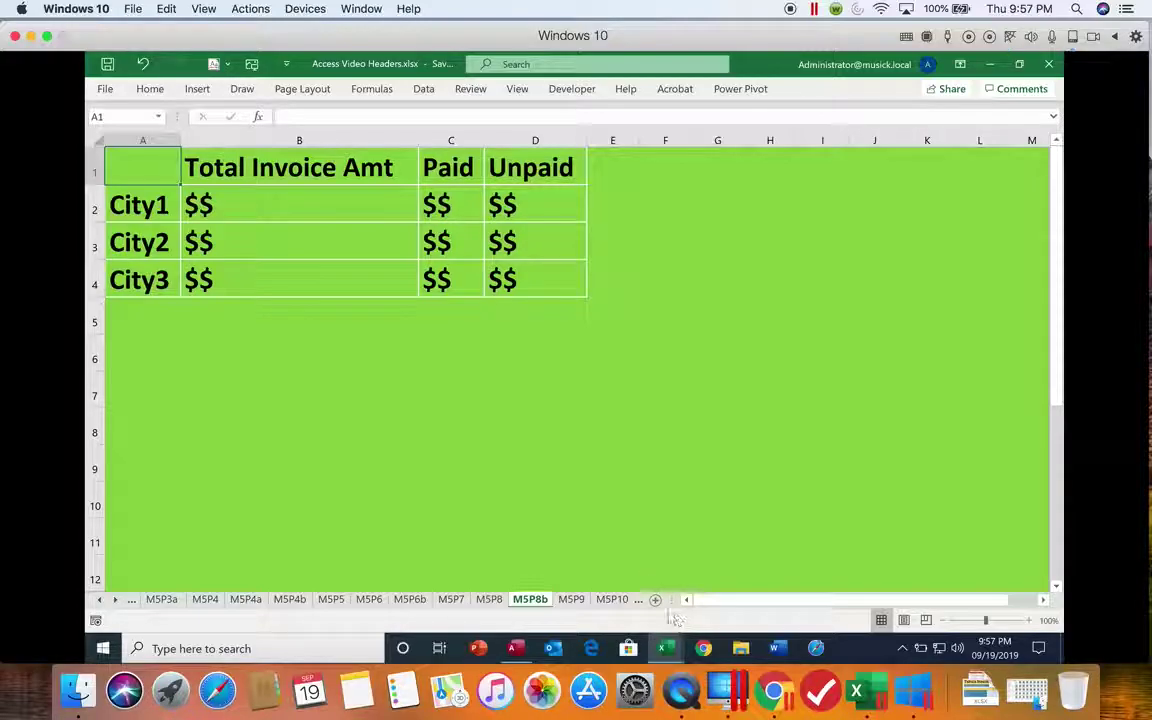
Step: Launch the Crosstab Query Wizard from the Create tab in the Clinic database
click(516, 650)
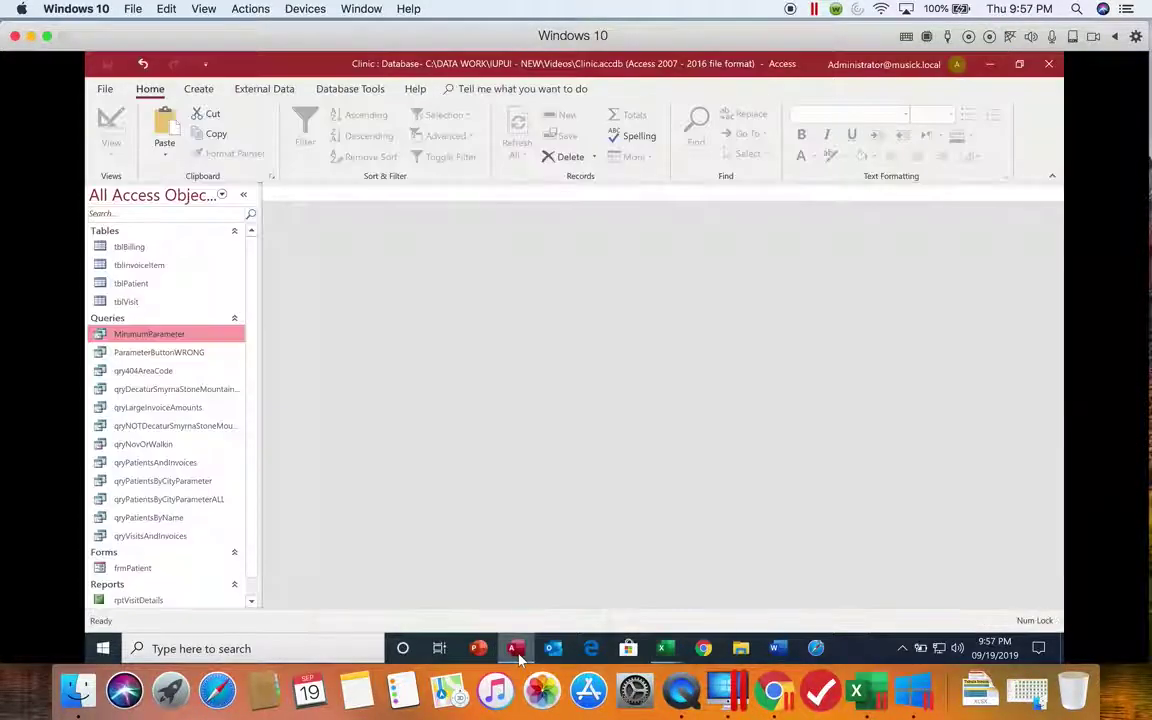
click(205, 92)
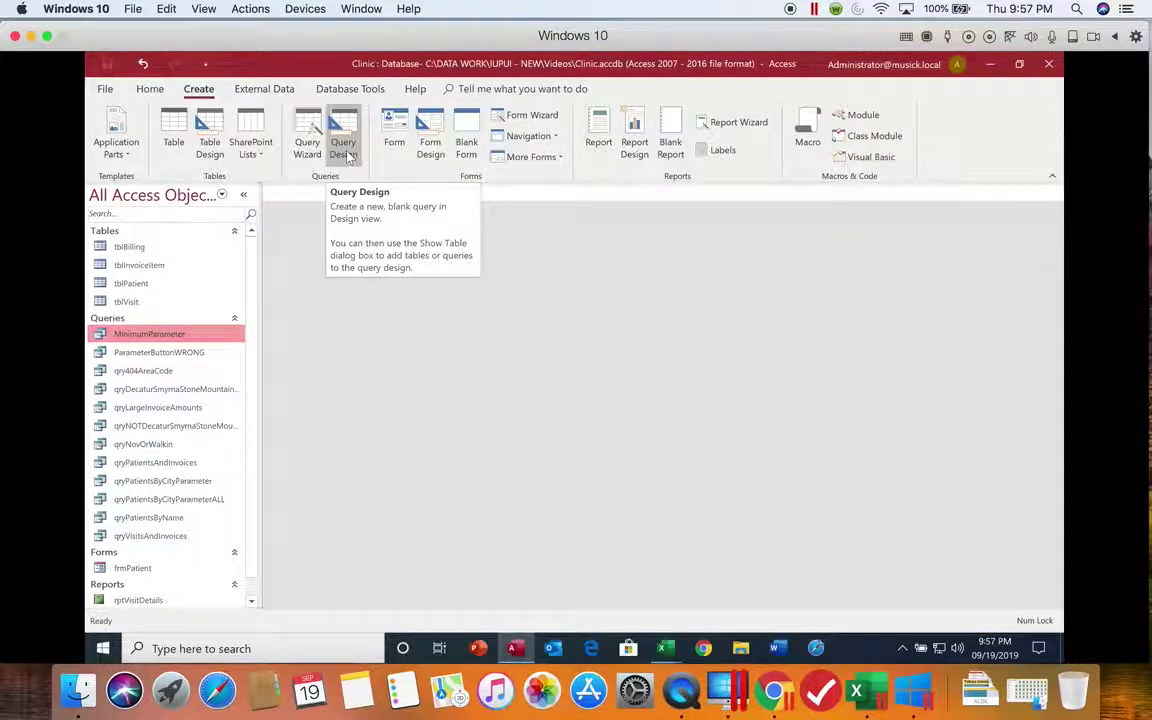
click(308, 150)
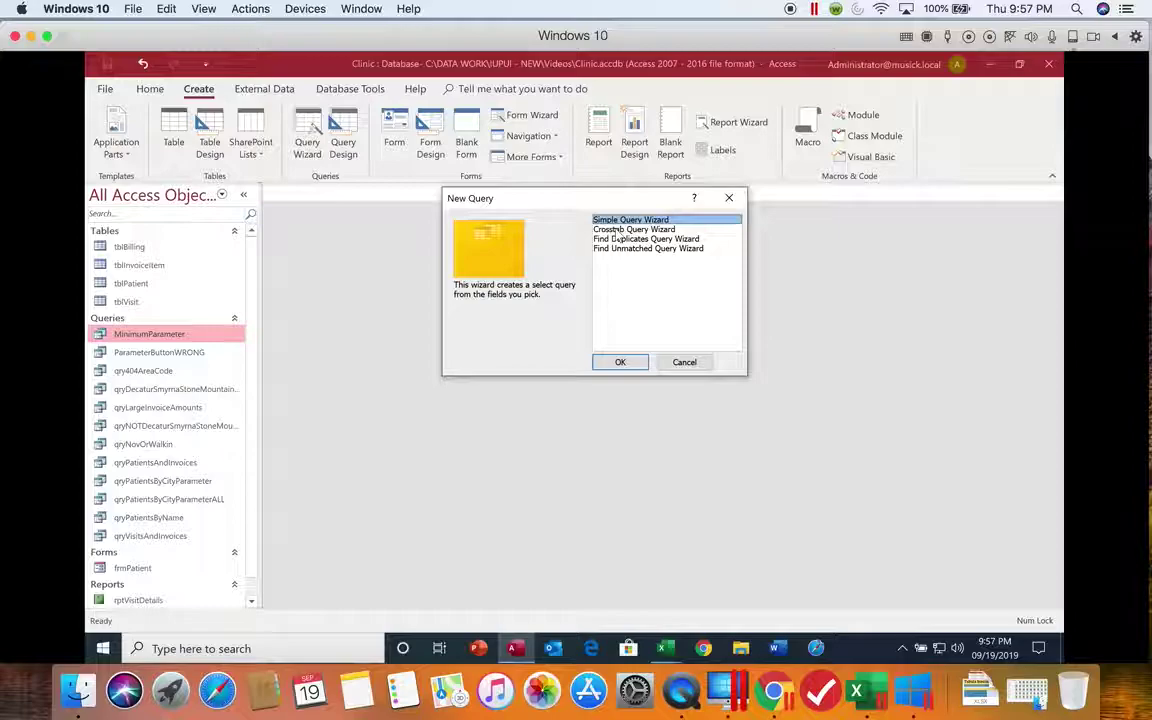
click(610, 229)
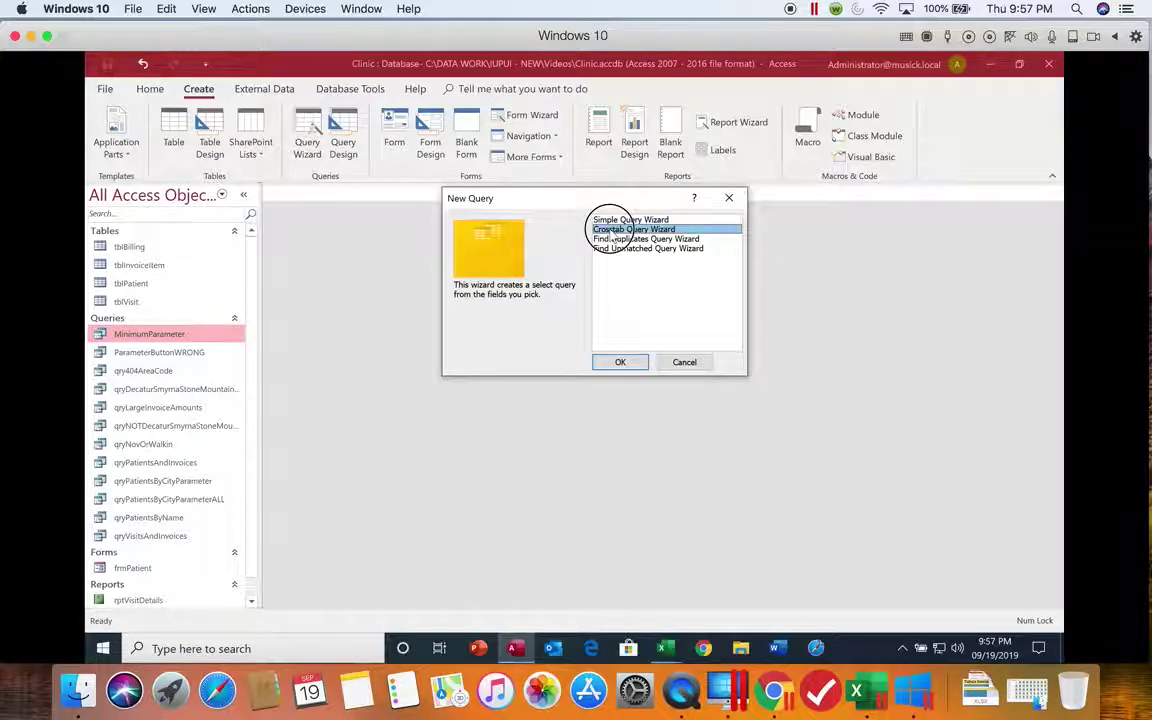
click(619, 363)
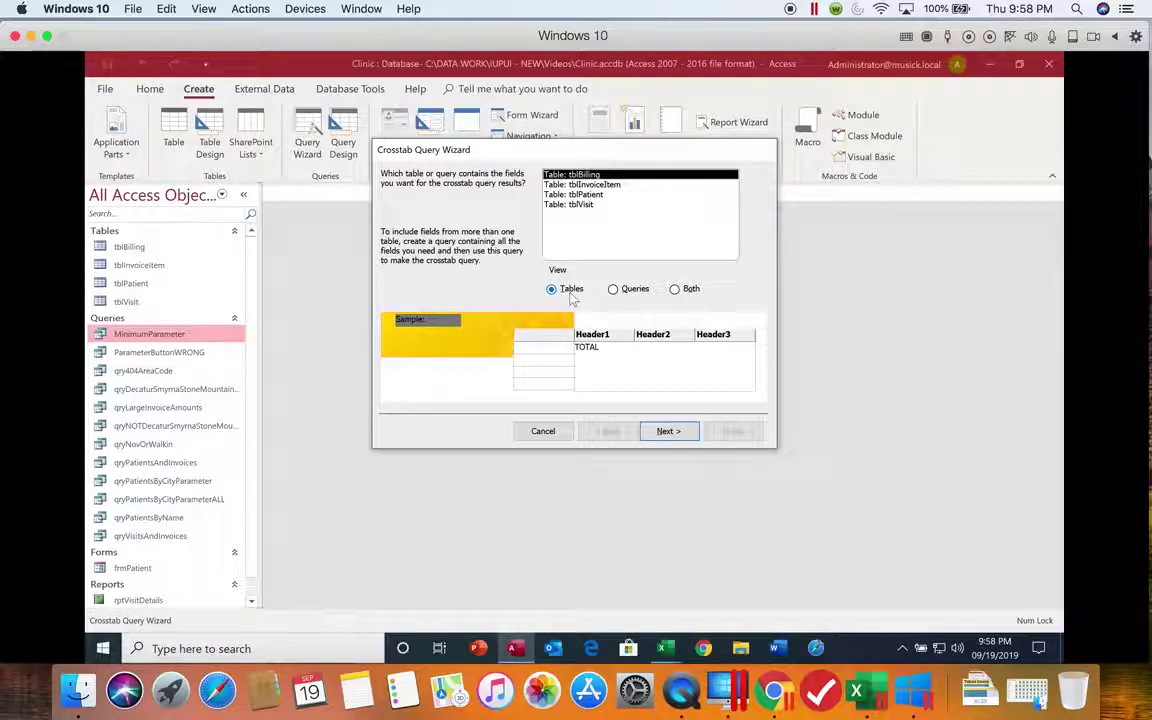
Step: Choose the saved query qryPatientsAndInvoices as the crosstab's data source and continue
click(624, 292)
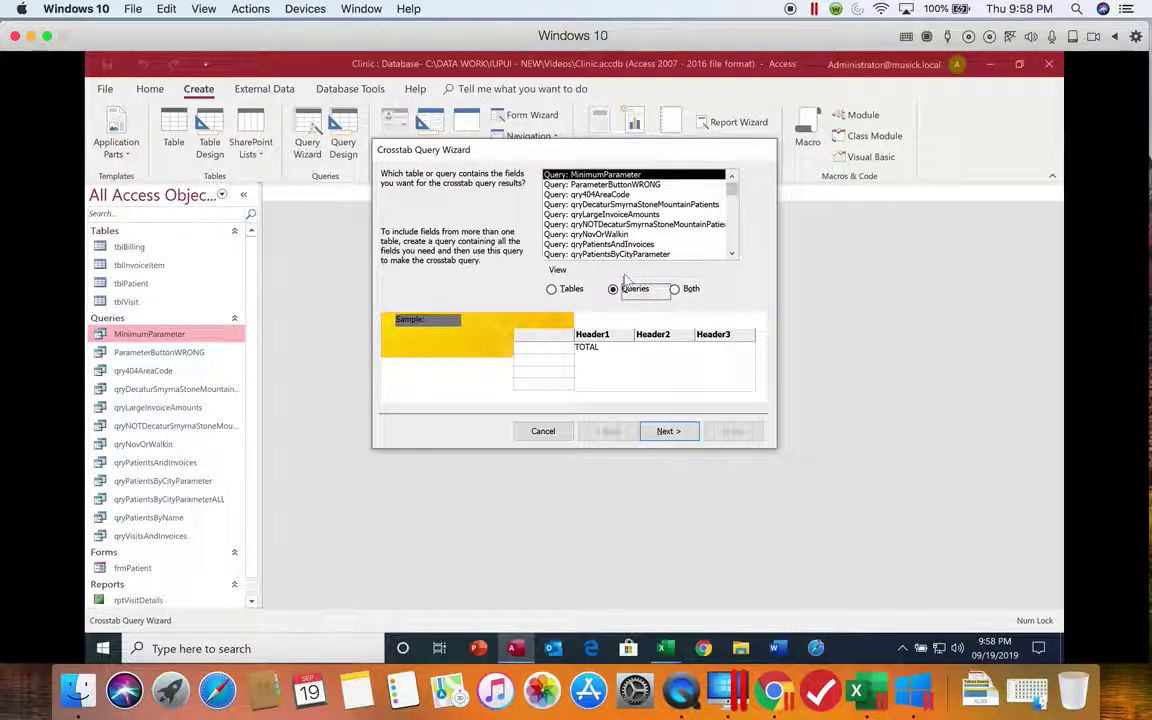
click(590, 244)
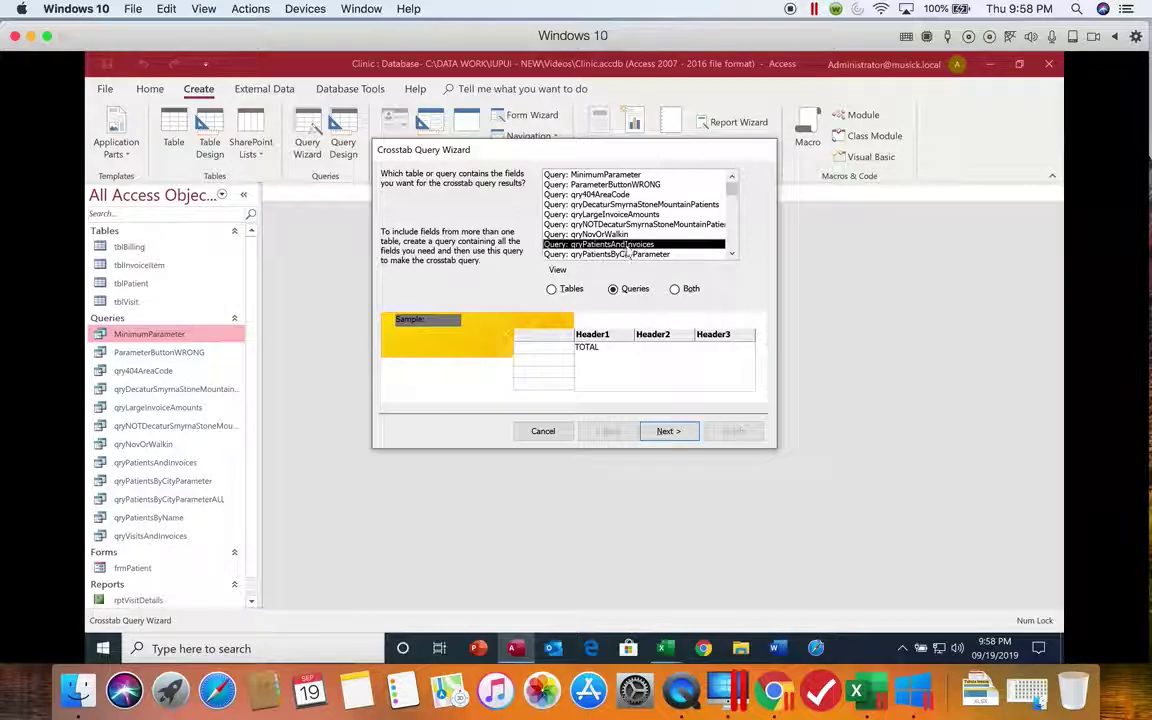
click(667, 433)
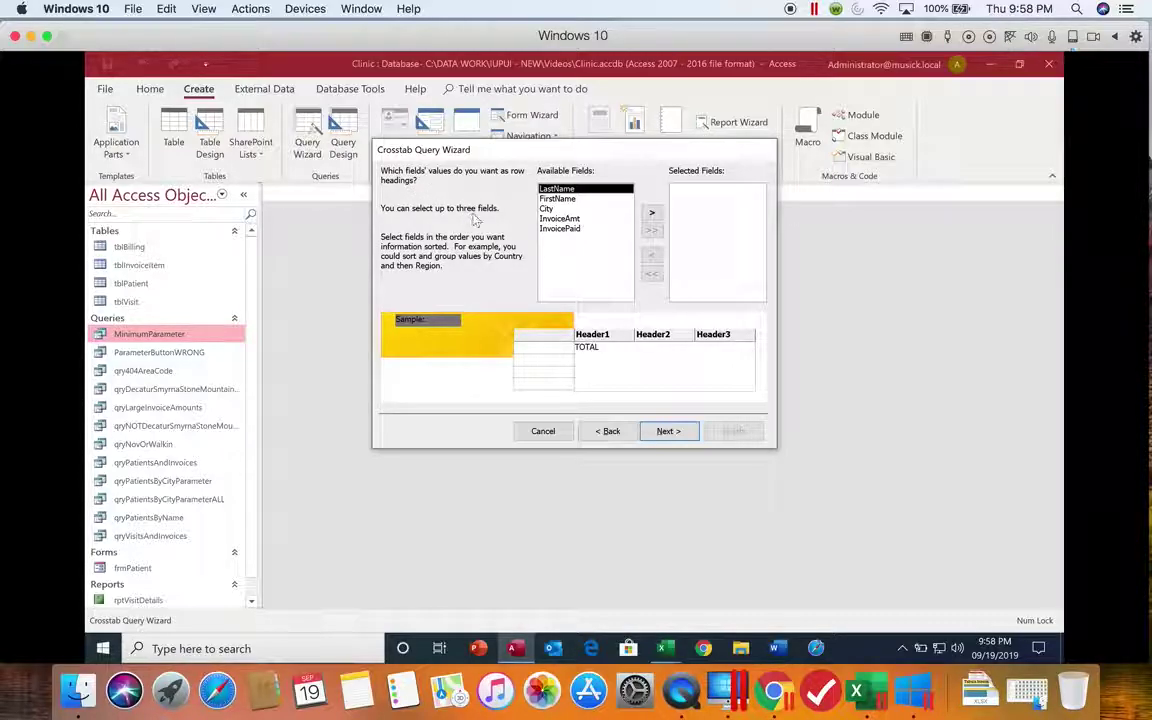
Step: Use City as the row heading and InvoicePaid as the column heading
click(549, 208)
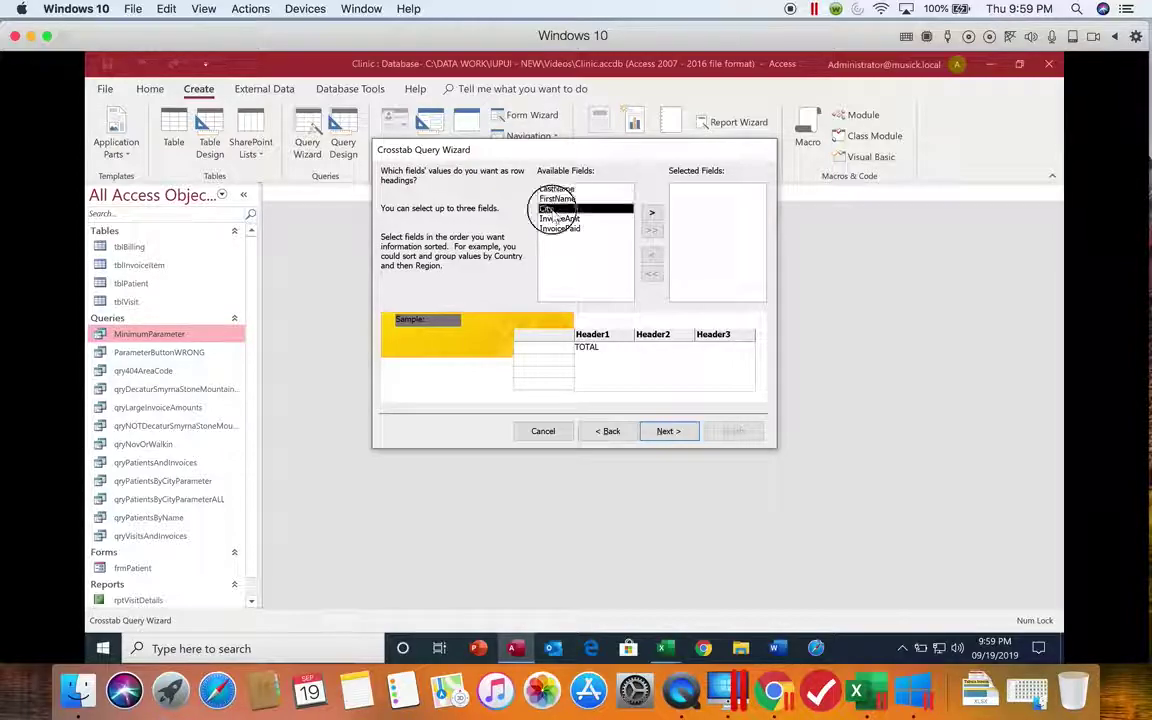
click(652, 213)
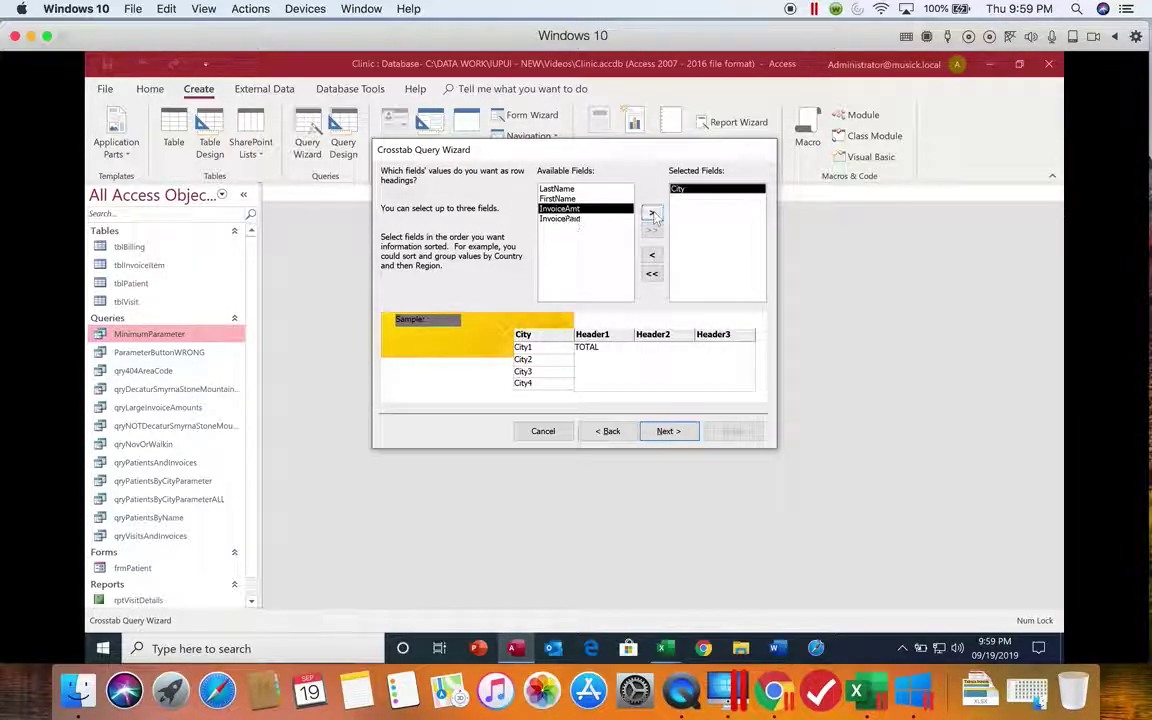
click(667, 431)
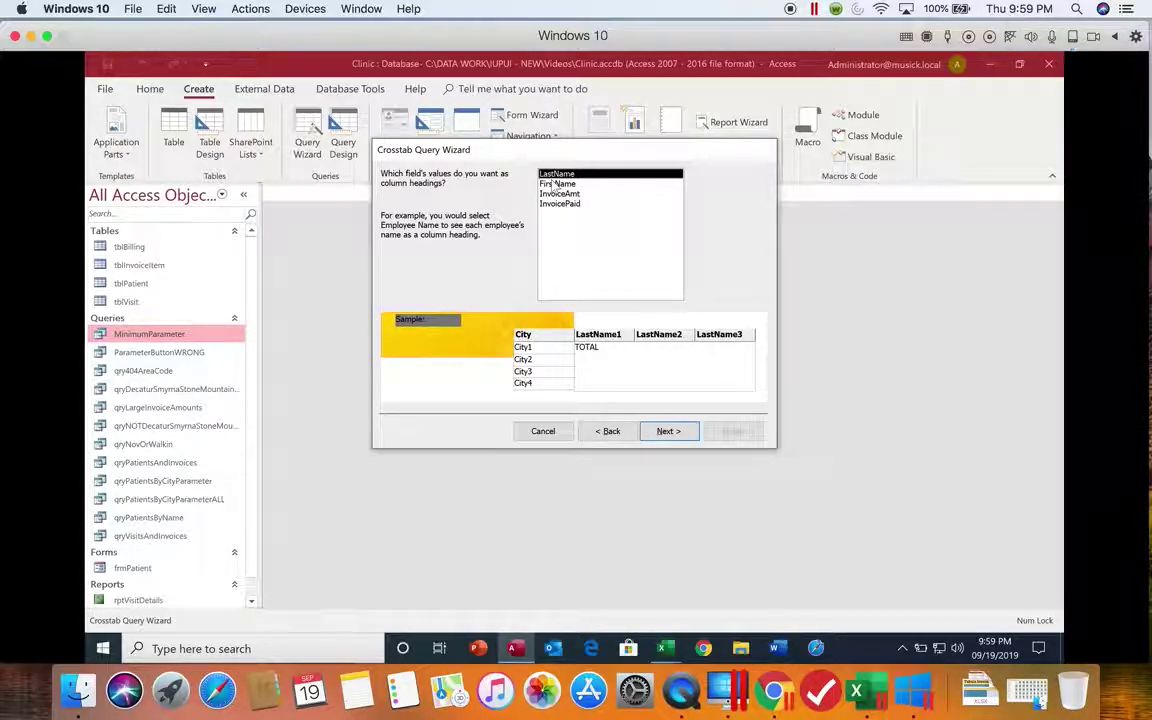
click(572, 202)
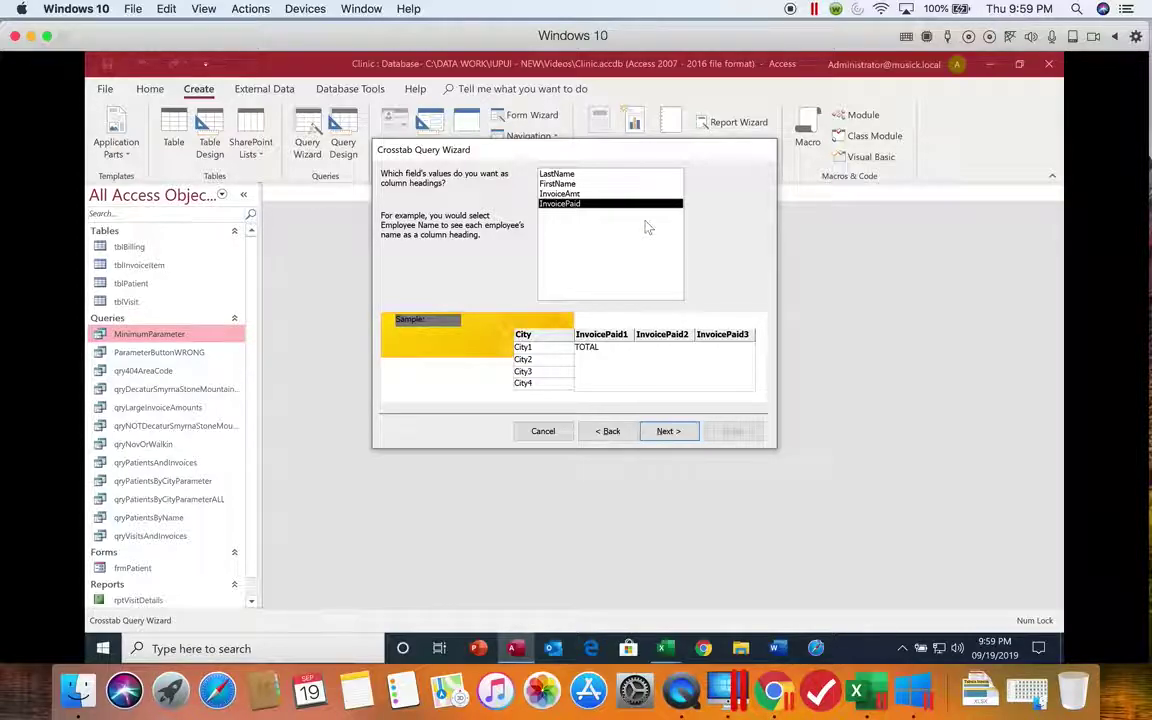
click(667, 432)
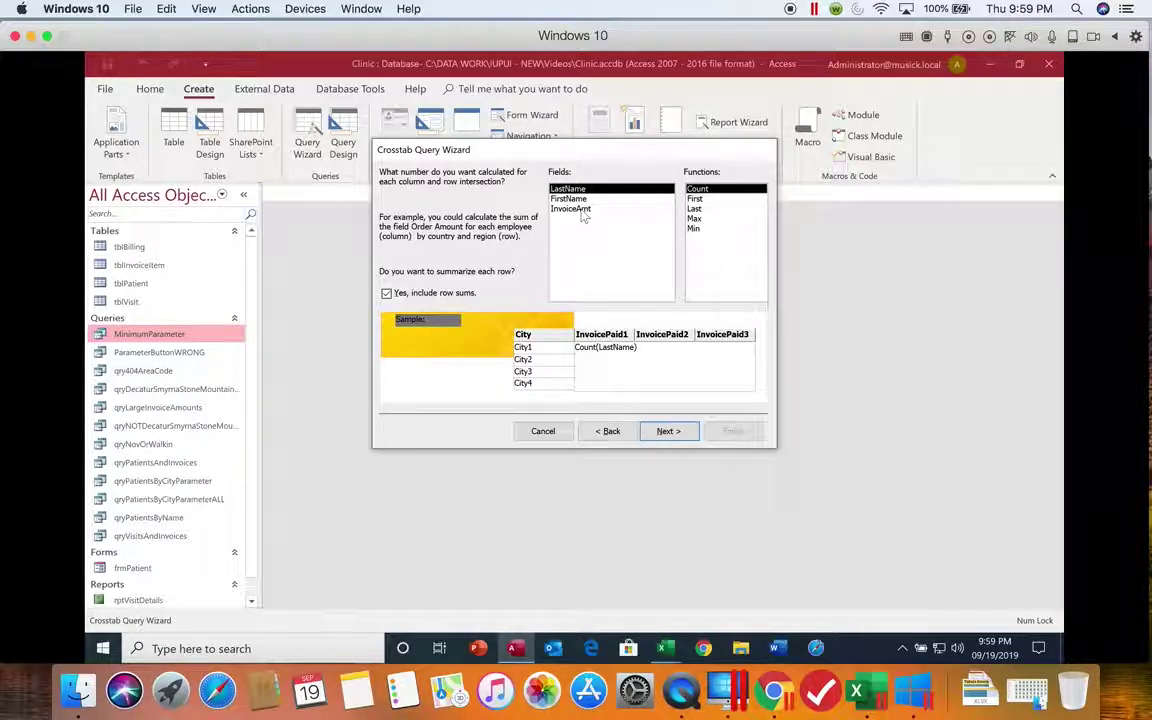
Step: Sum InvoiceAmt at each intersection, include row sums, and advance to the naming page
click(583, 211)
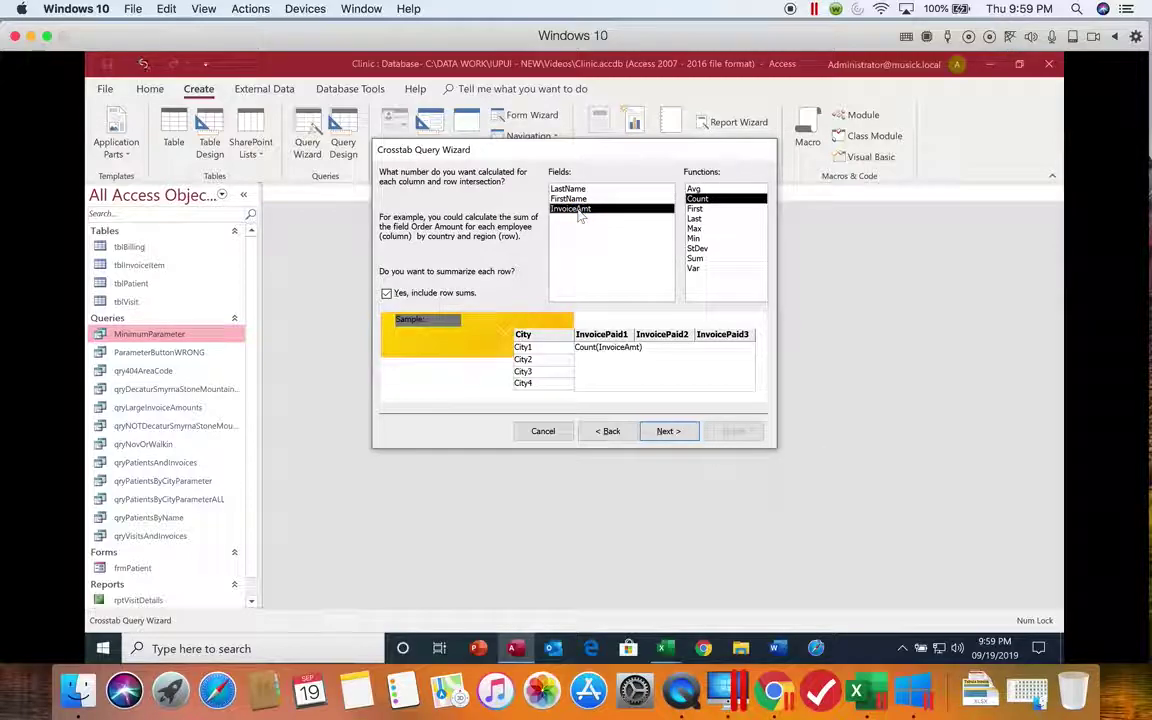
click(698, 259)
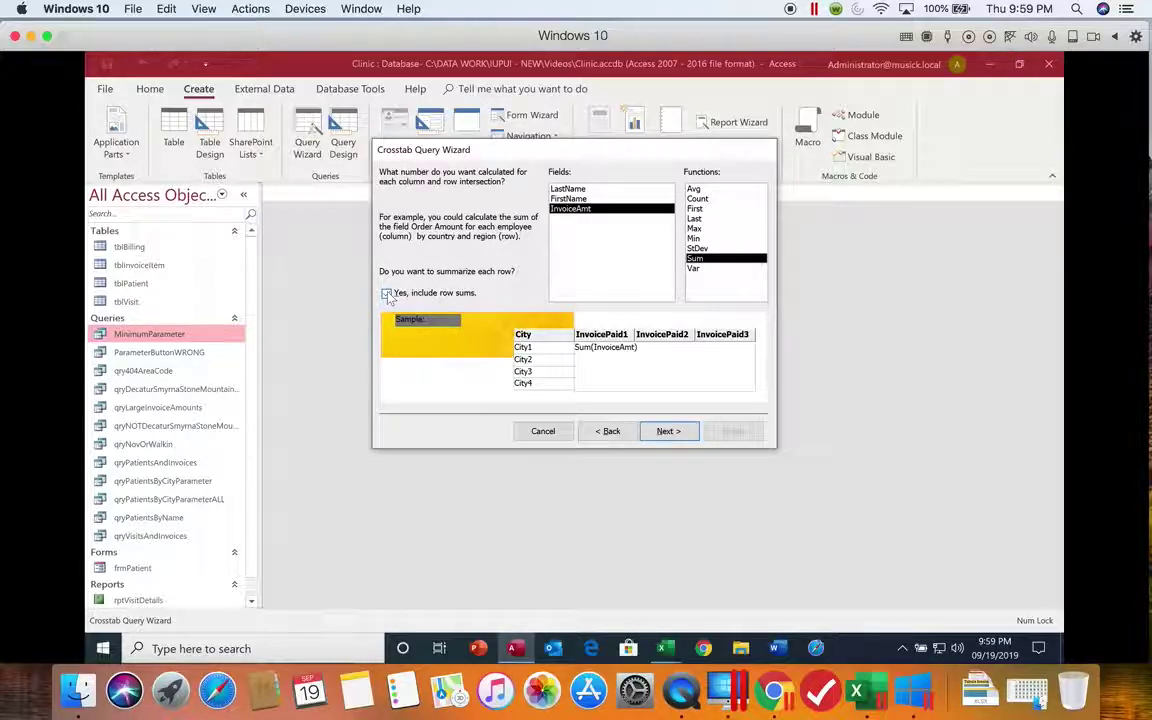
click(387, 294)
click(667, 432)
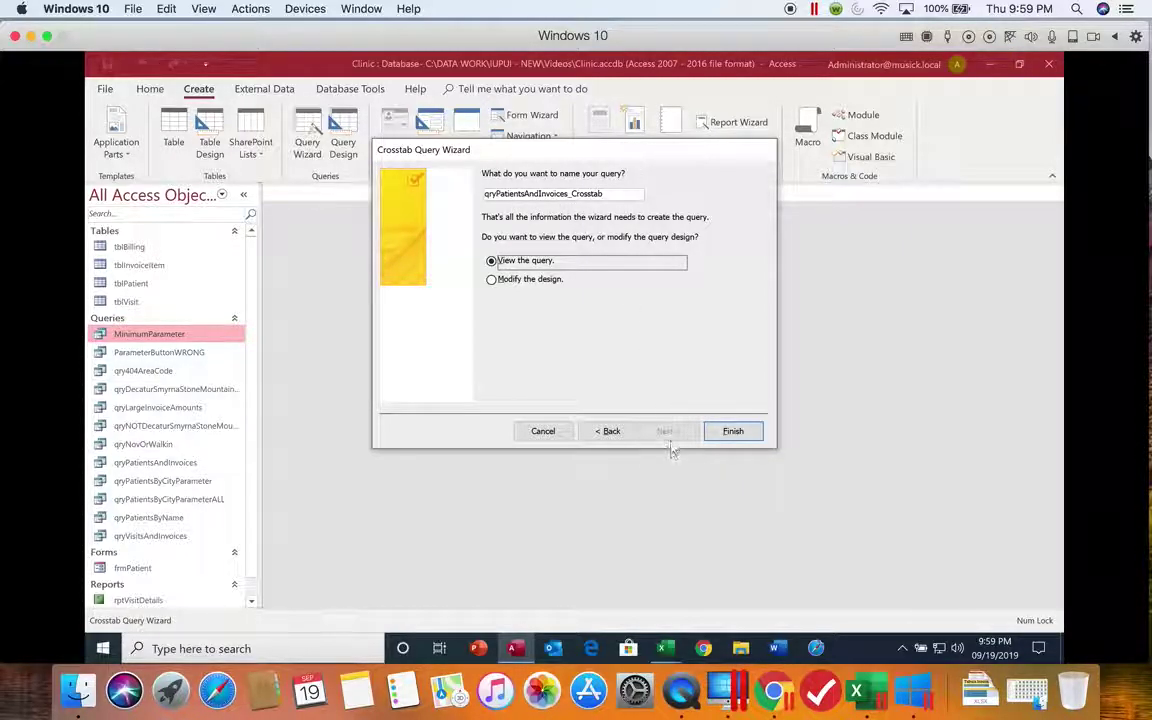
Step: Finish the wizard, resize the City and Total Of InvoiceAmt columns, and open the View list
click(735, 433)
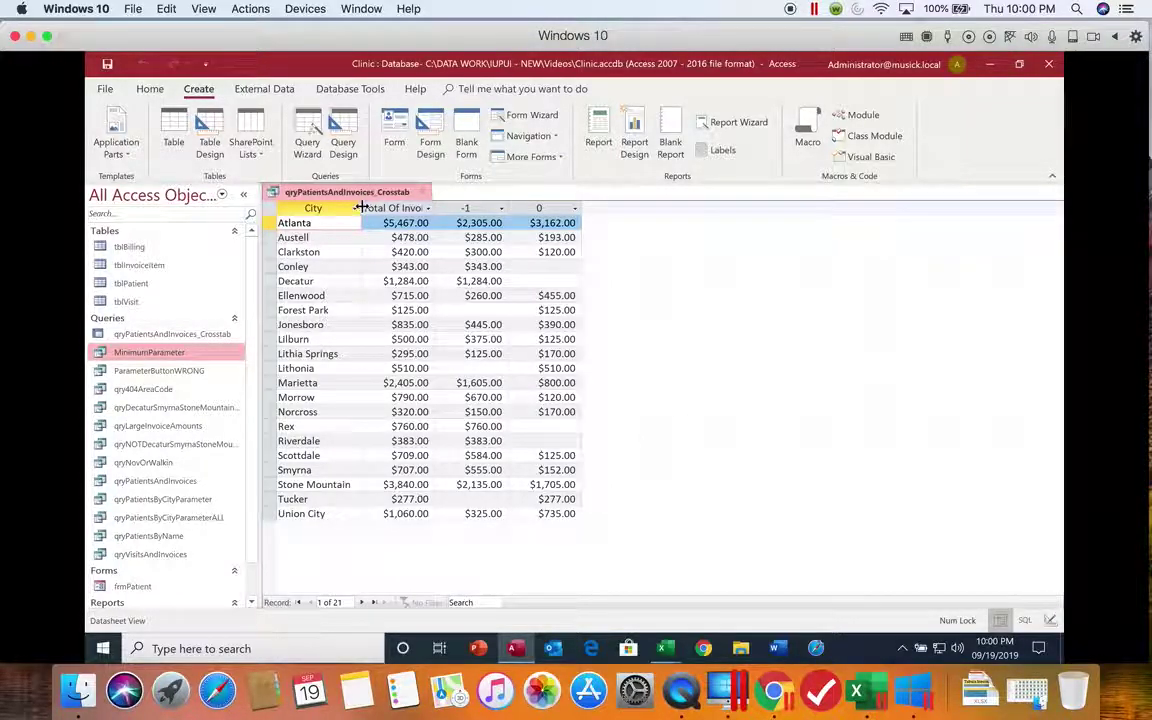
drag(366, 208, 358, 208)
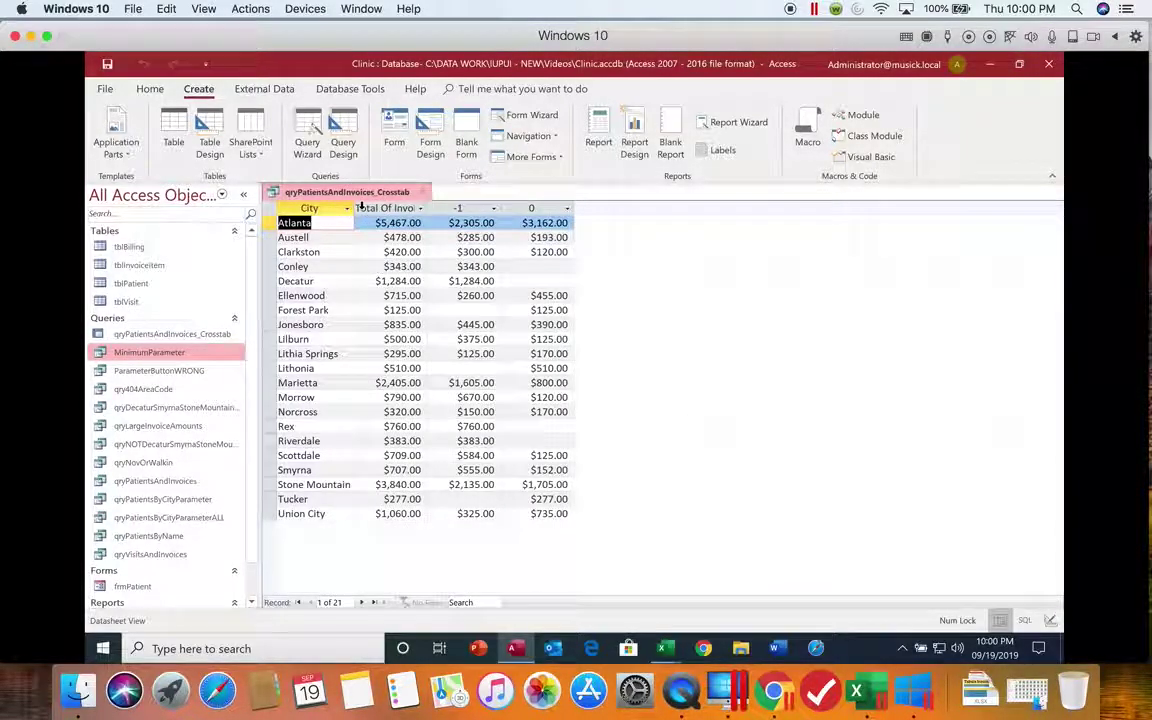
double_click(427, 207)
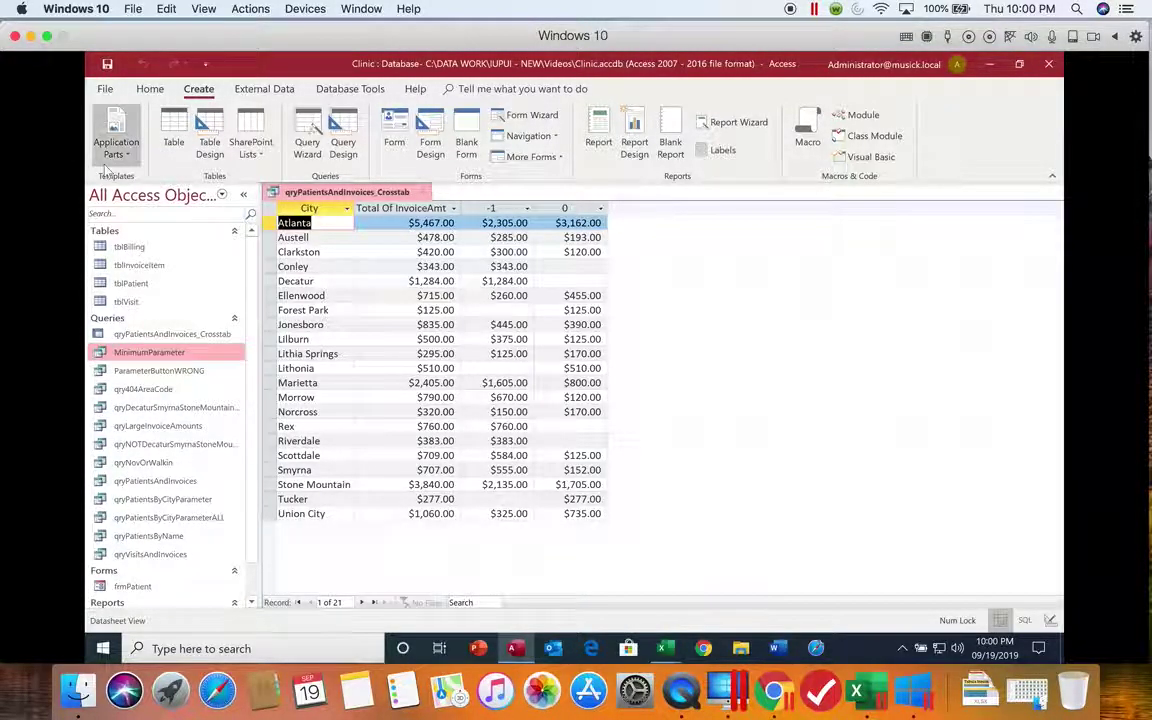
click(150, 88)
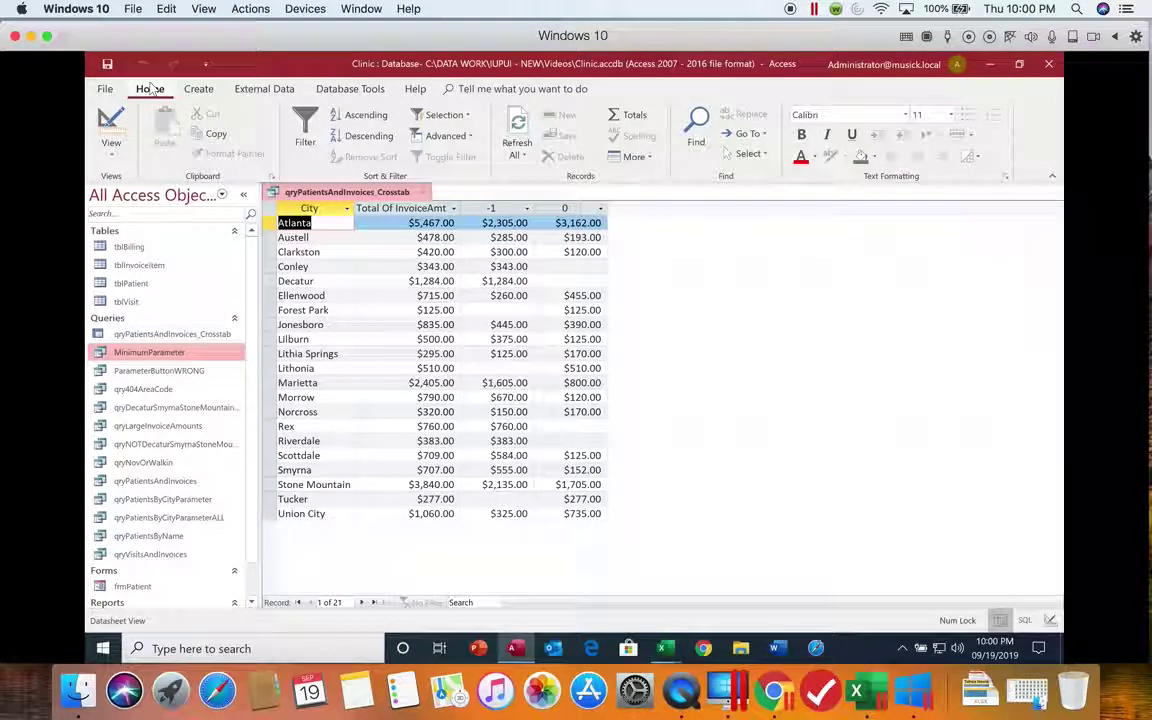
click(111, 150)
Step: Switch the crosstab to Design view and widen the InvoicePaid column in the grid
click(120, 246)
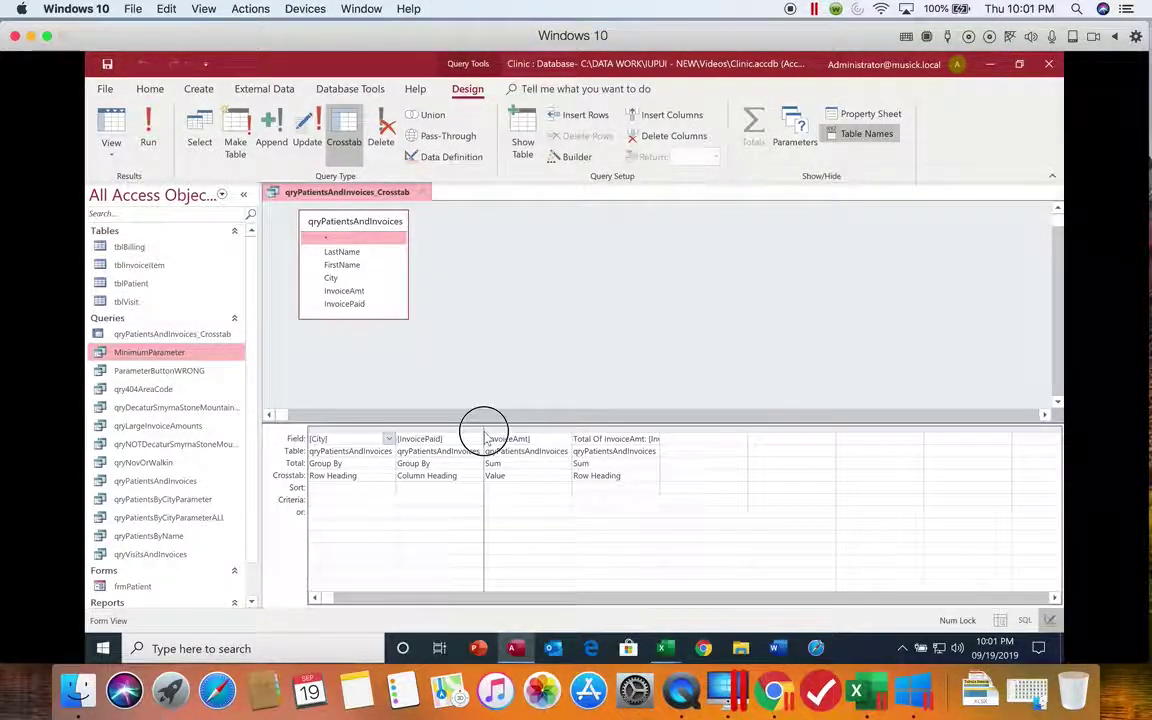
click(527, 437)
drag(484, 438, 580, 436)
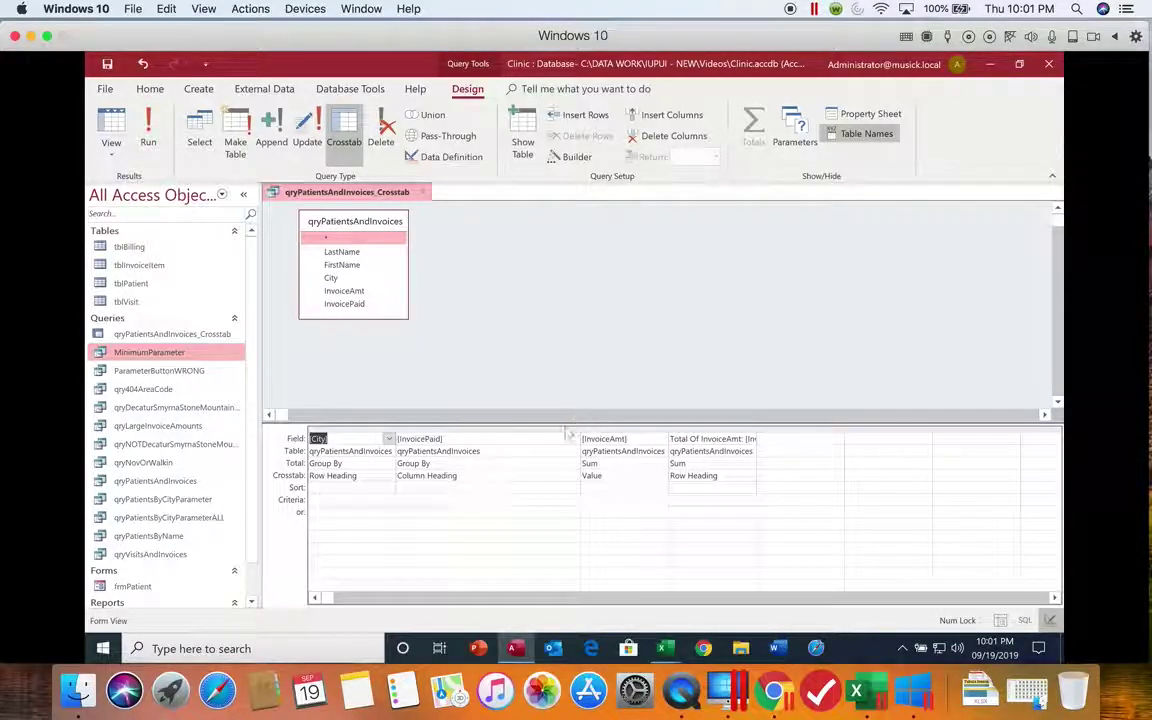
Step: Replace the InvoicePaid field with IIf([InvoicePaid], "Paid", "Unpaid")
click(397, 438)
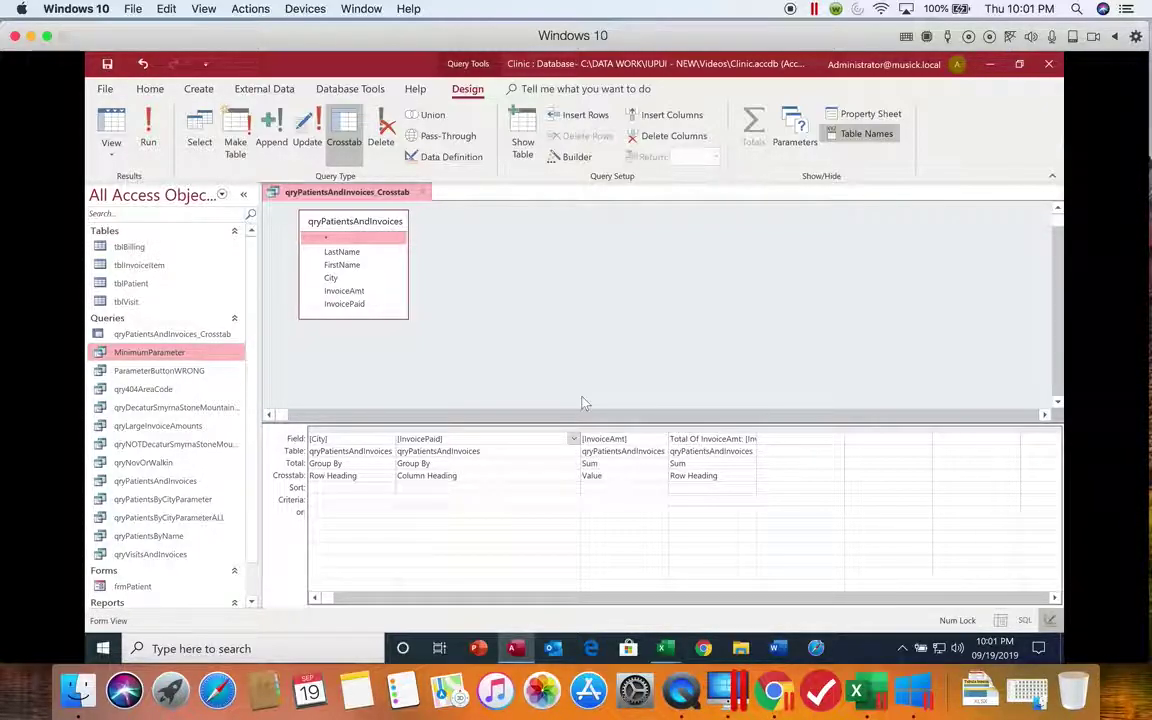
text(IIF()
click(478, 437)
text(, "Paid", "Unpaid"))
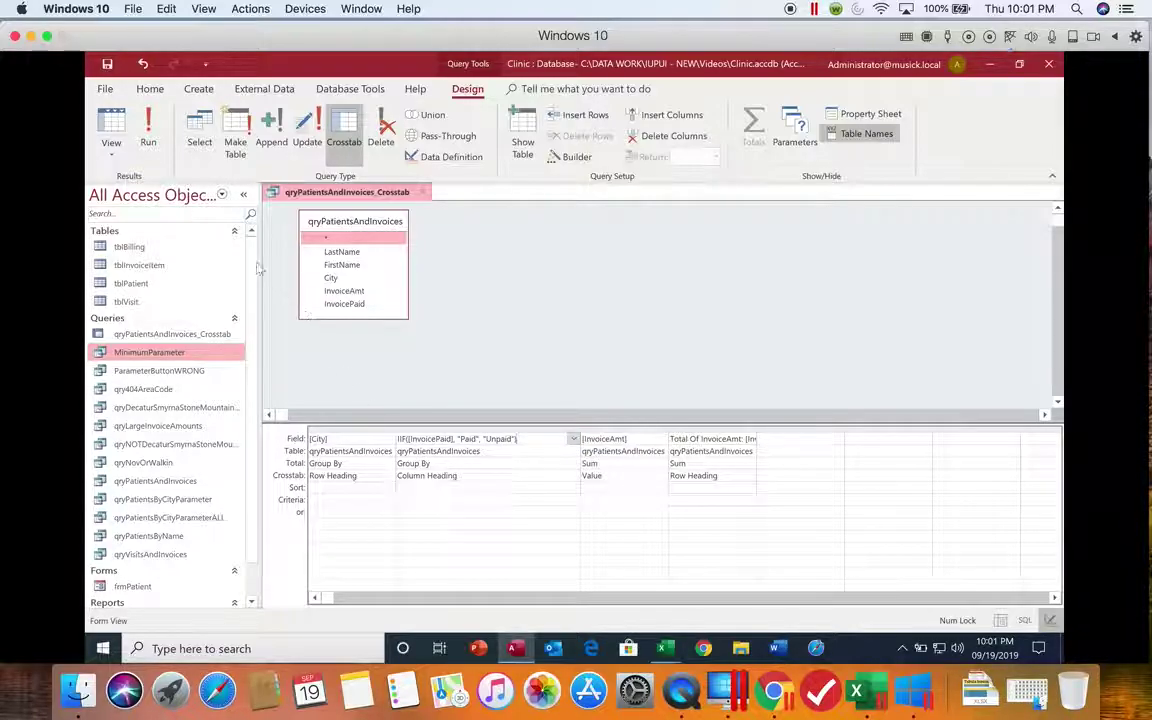
Step: Run the crosstab to show per-city Paid and Unpaid totals, e.g. Atlanta $2,305.00 paid
click(140, 121)
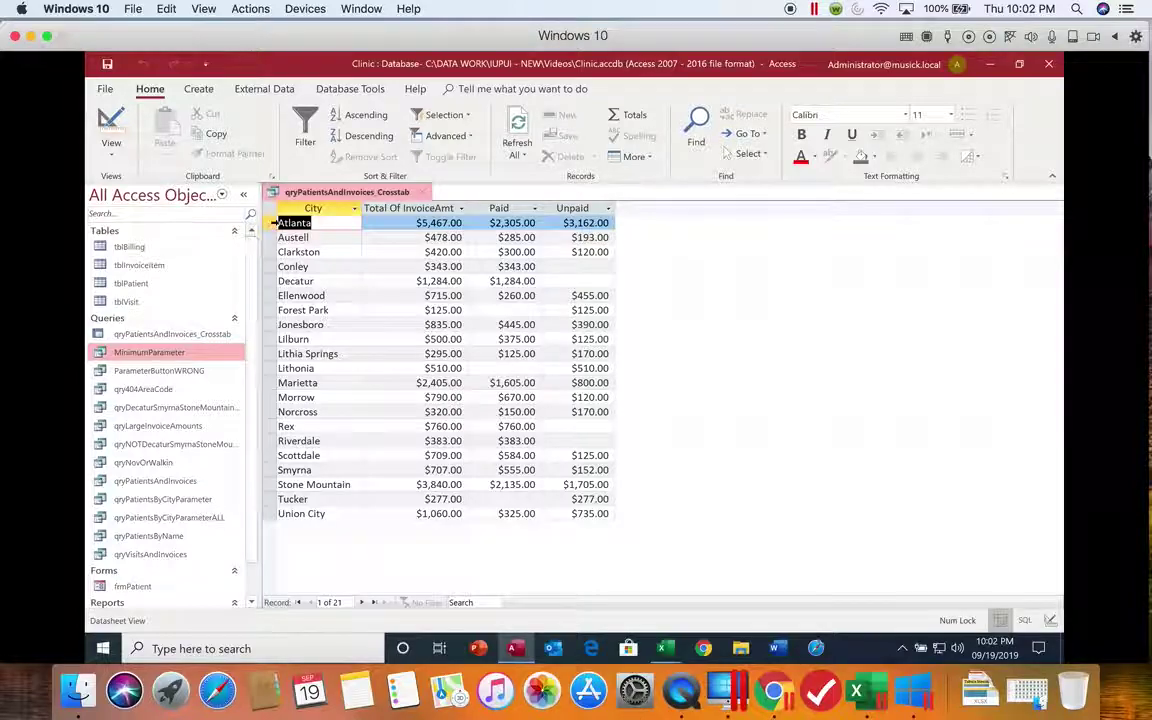
Step: Set the Total Of InvoiceAmt field's Caption to 'Total Invoices' and rerun the query
click(111, 122)
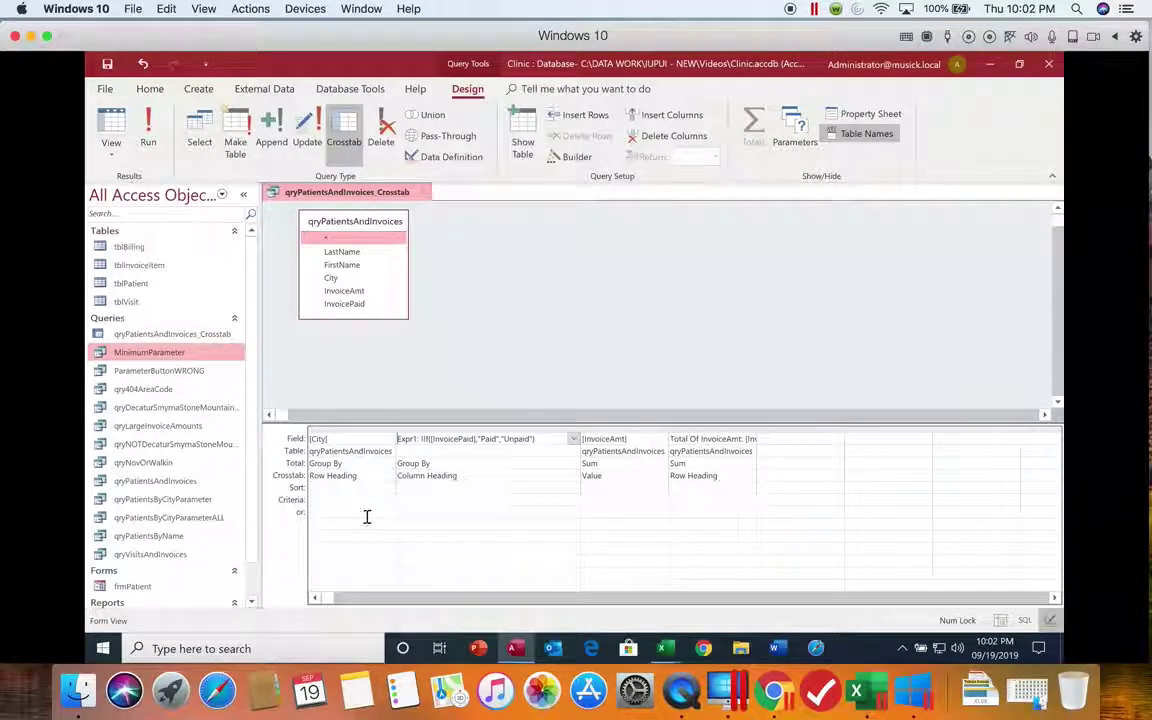
click(757, 431)
drag(757, 431, 849, 432)
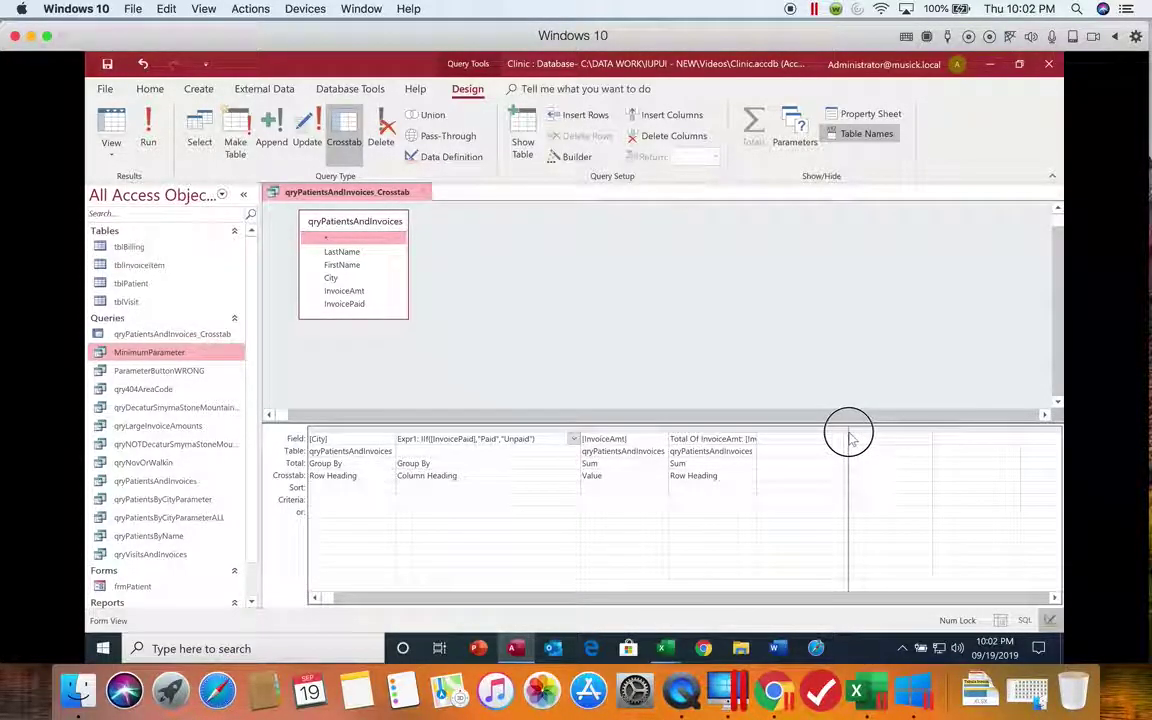
click(695, 438)
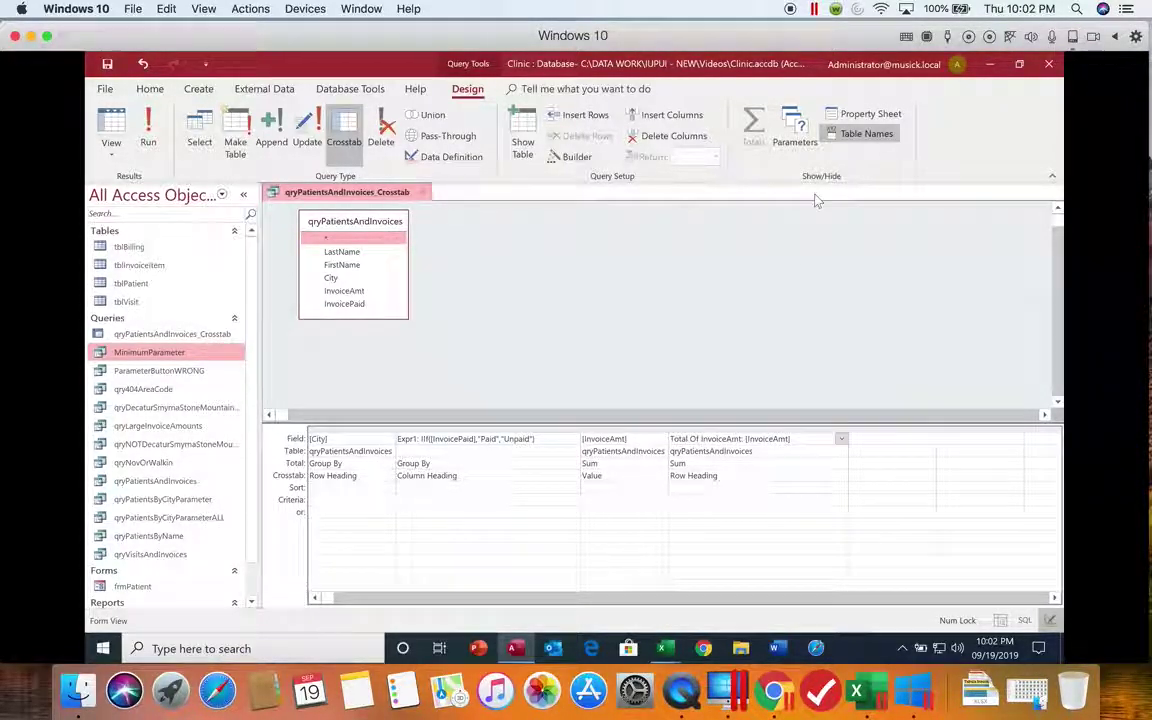
click(888, 116)
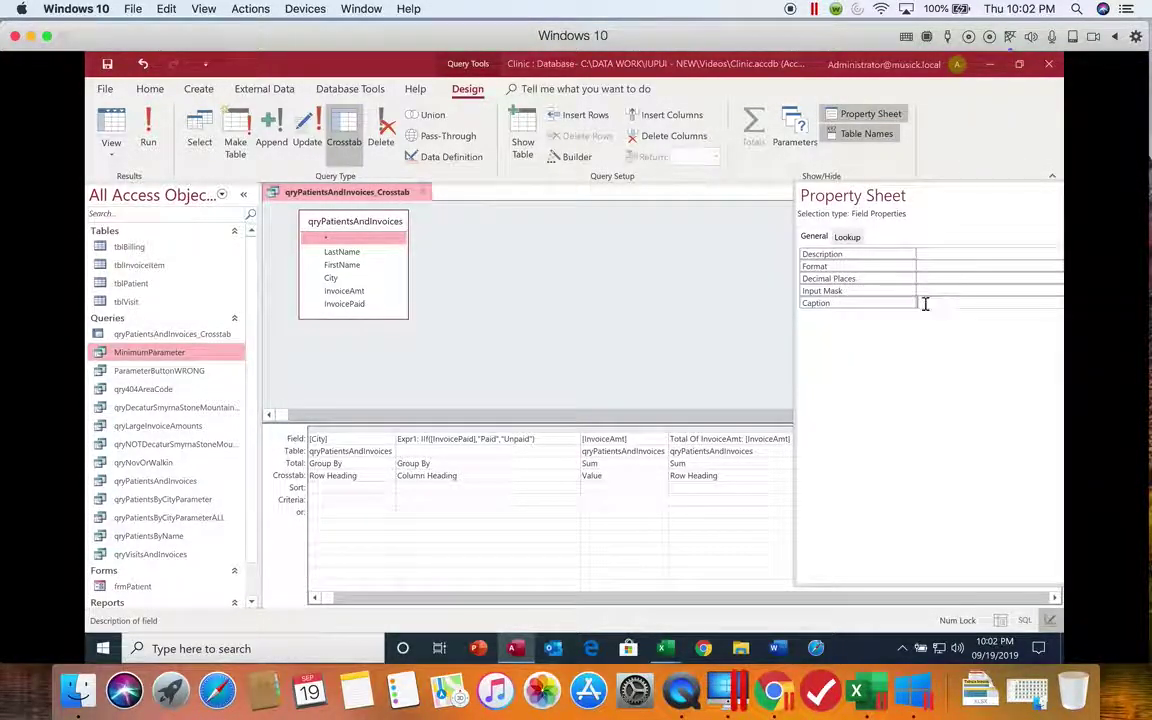
click(922, 303)
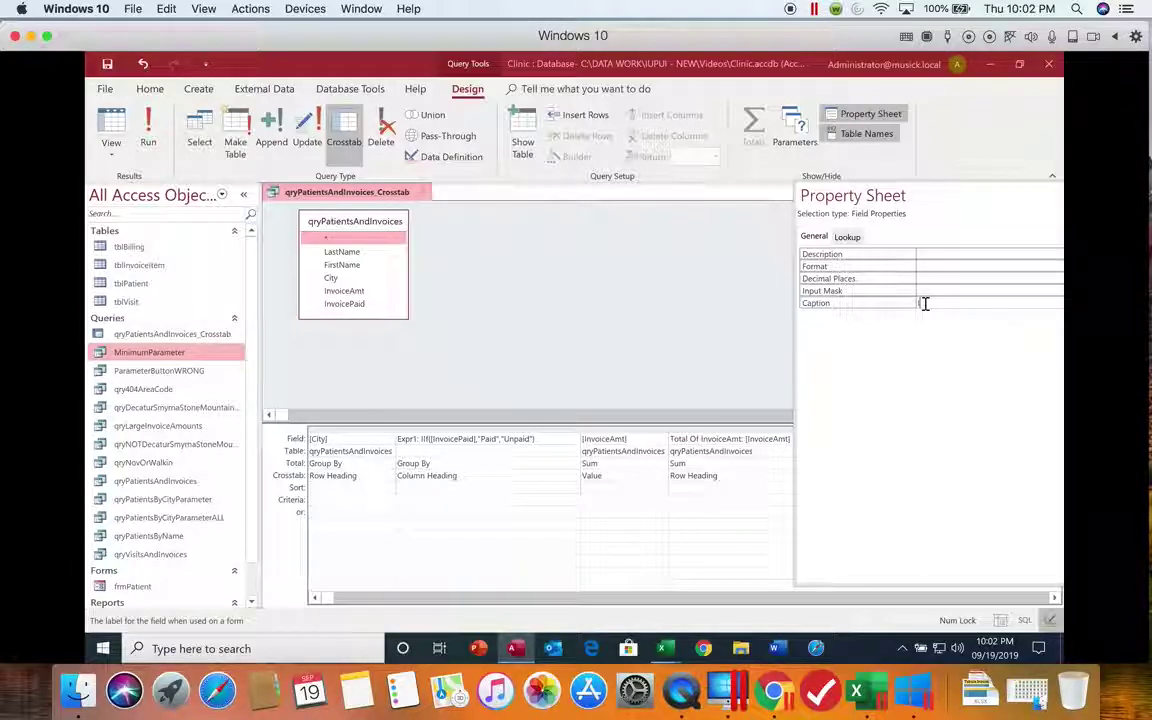
text(Total Invoices)
drag(1032, 194, 838, 207)
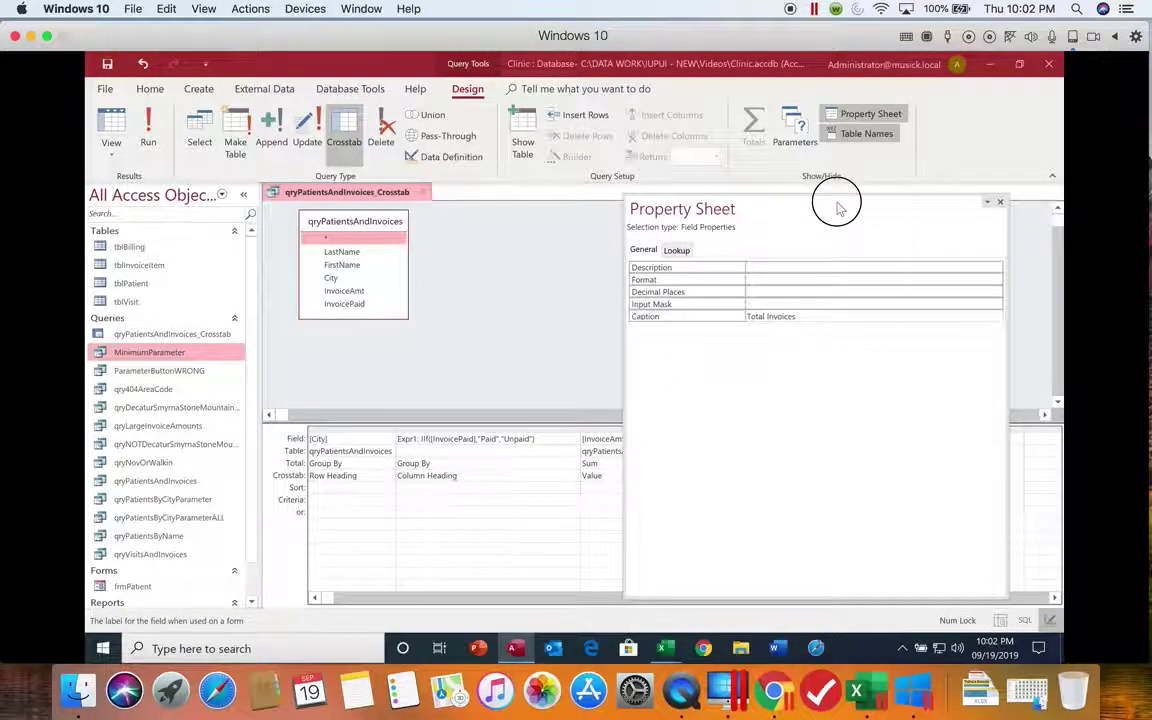
click(870, 113)
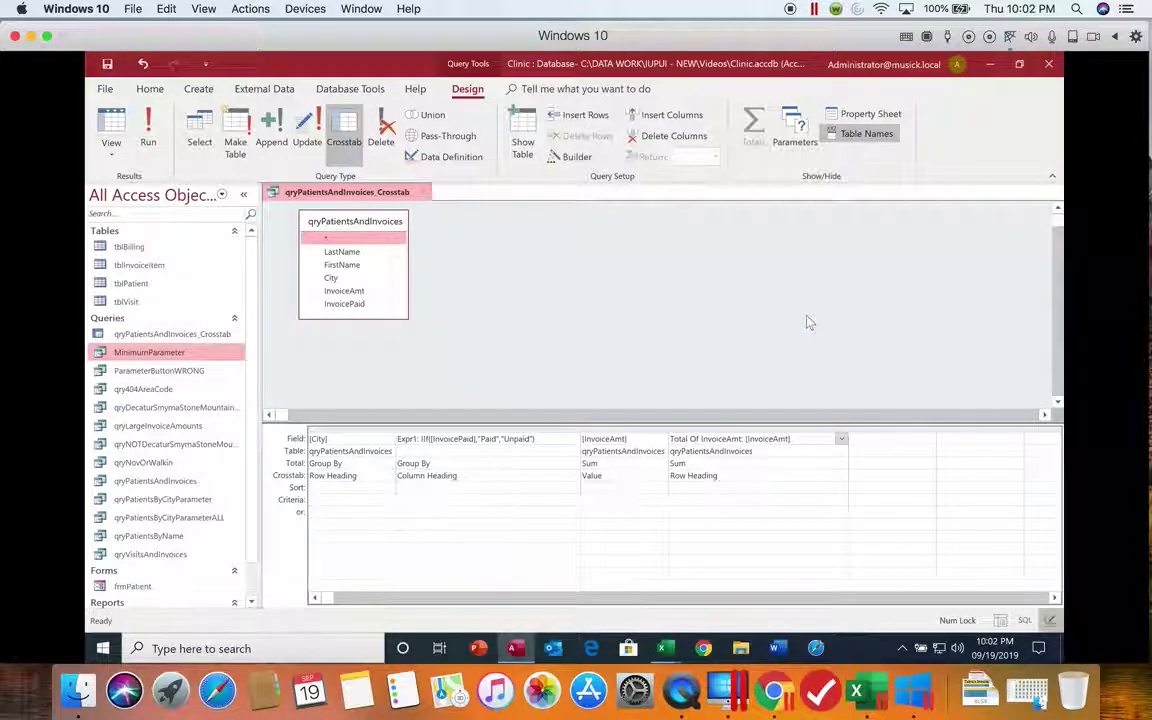
click(148, 130)
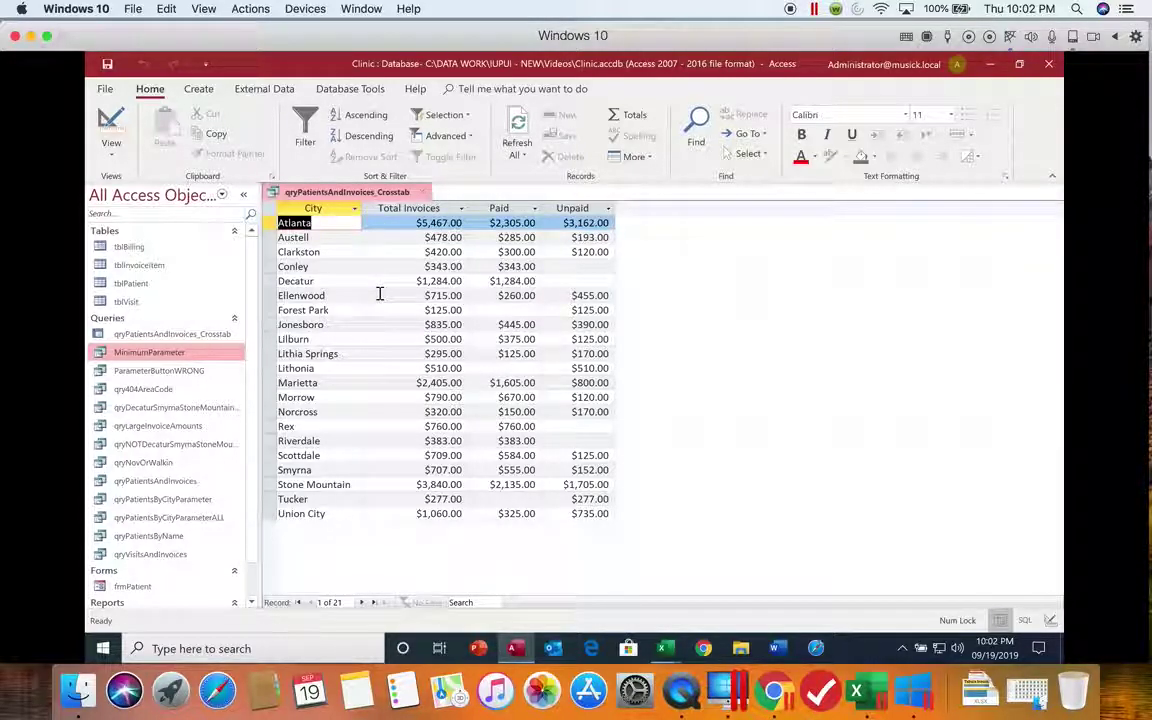
Step: Review the Total Of InvoiceAmt field in Design view, then save and close qryPatientsAndInvoices_Crosstab
click(111, 120)
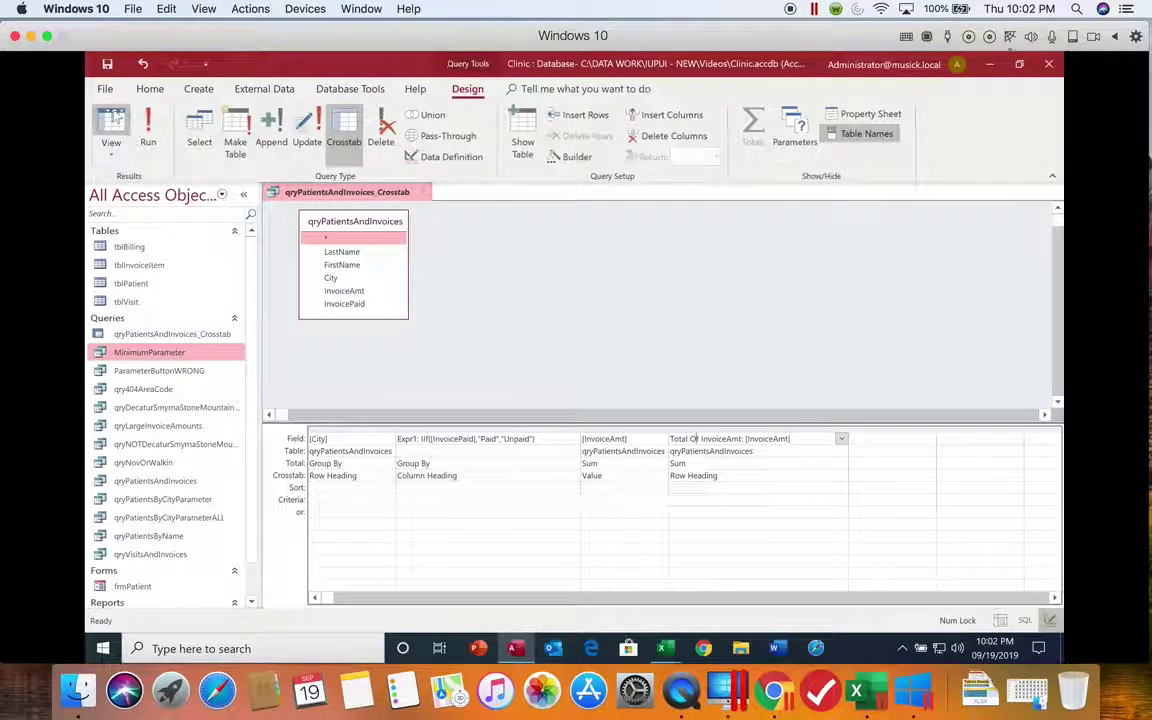
click(742, 440)
drag(742, 440, 665, 439)
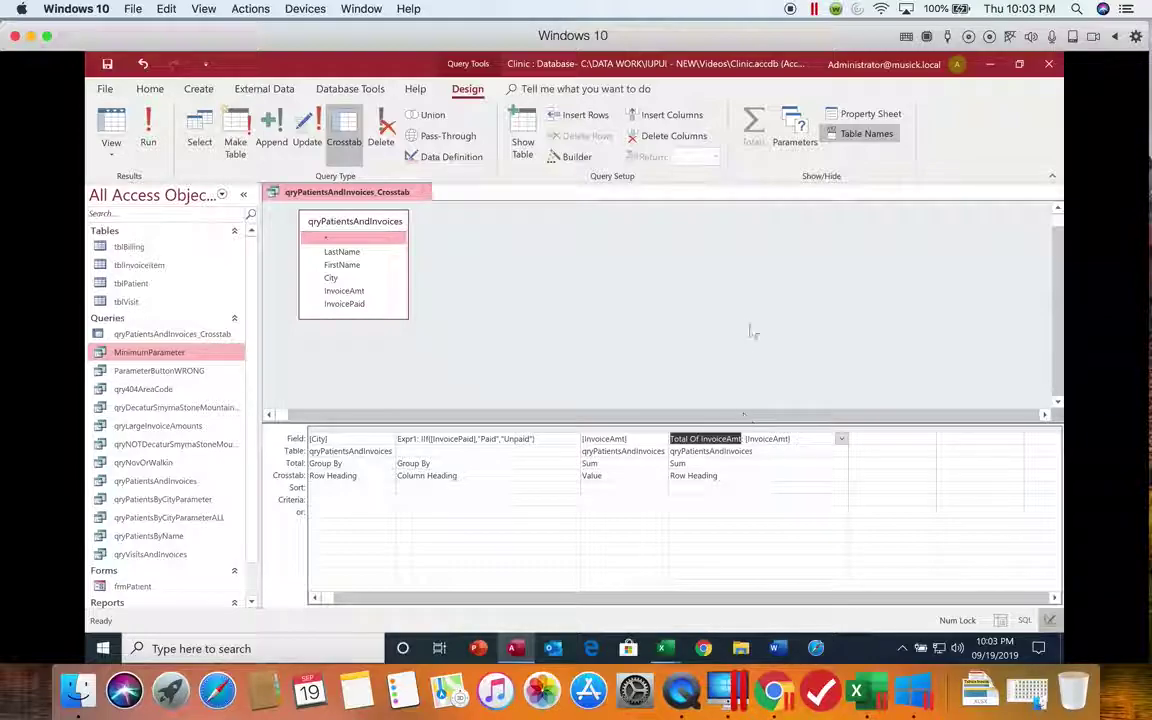
click(111, 128)
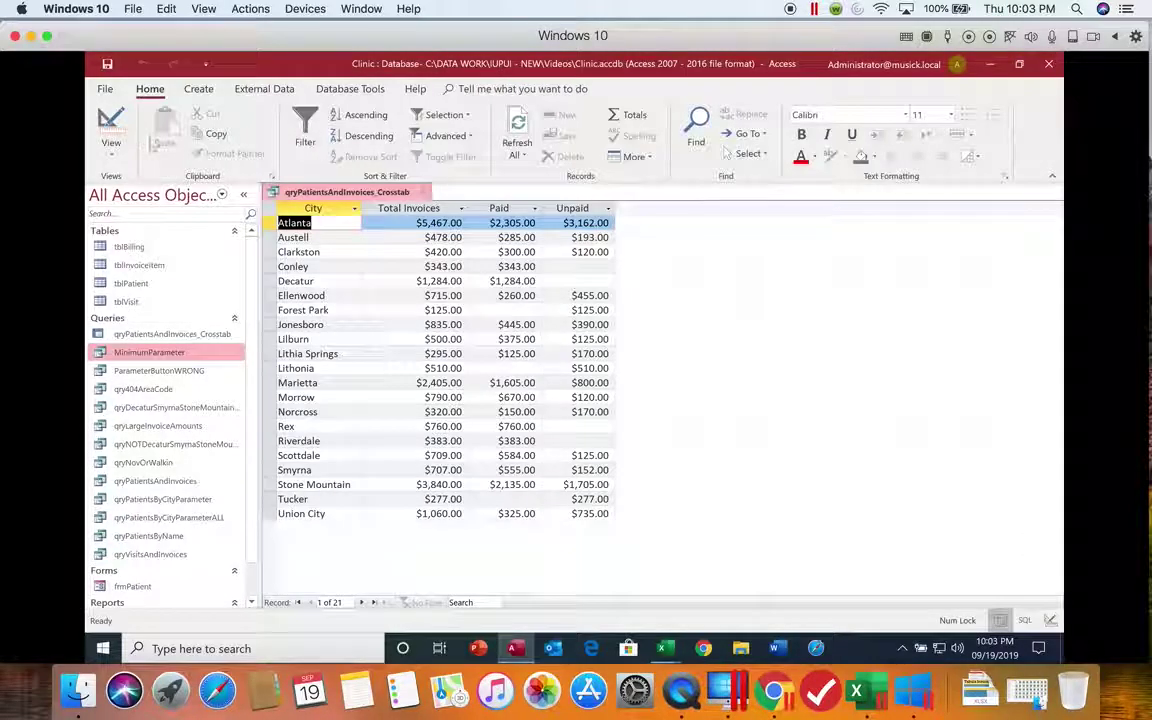
click(108, 66)
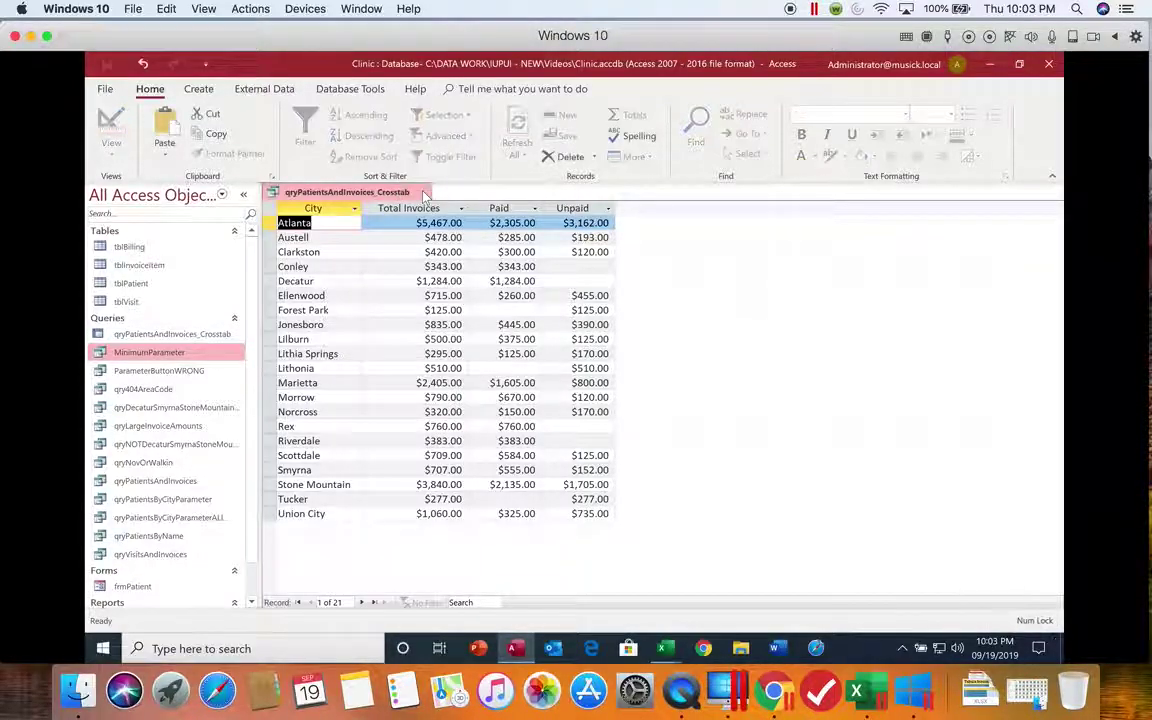
click(421, 191)
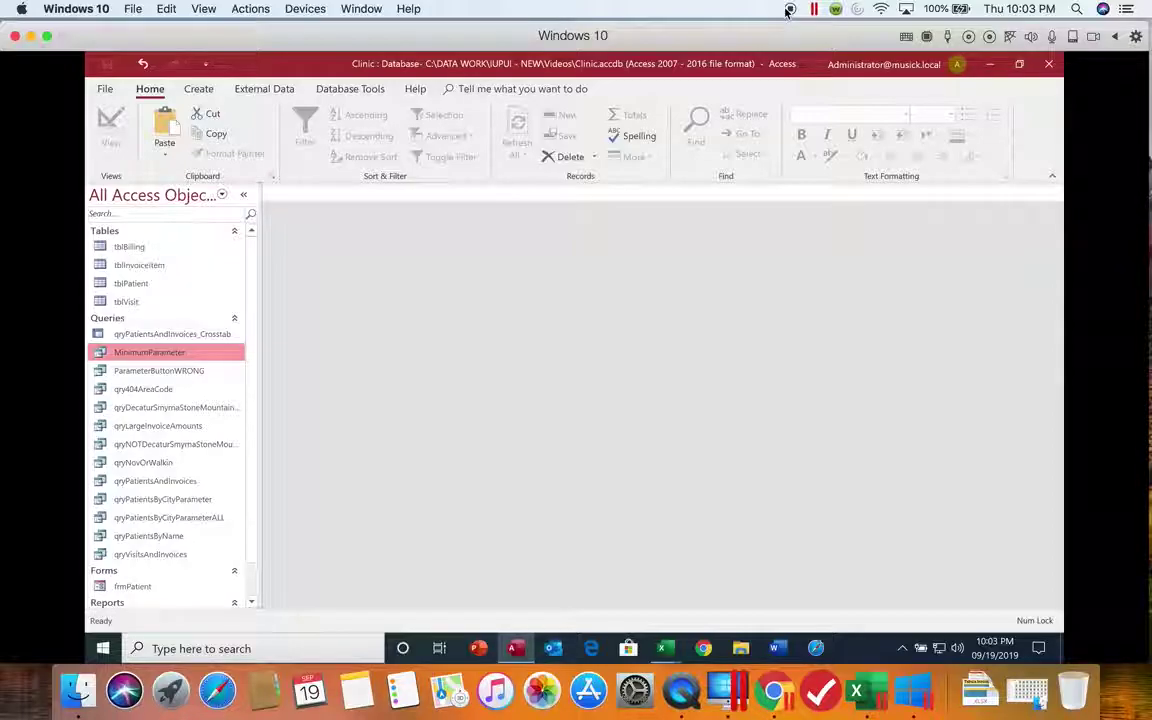